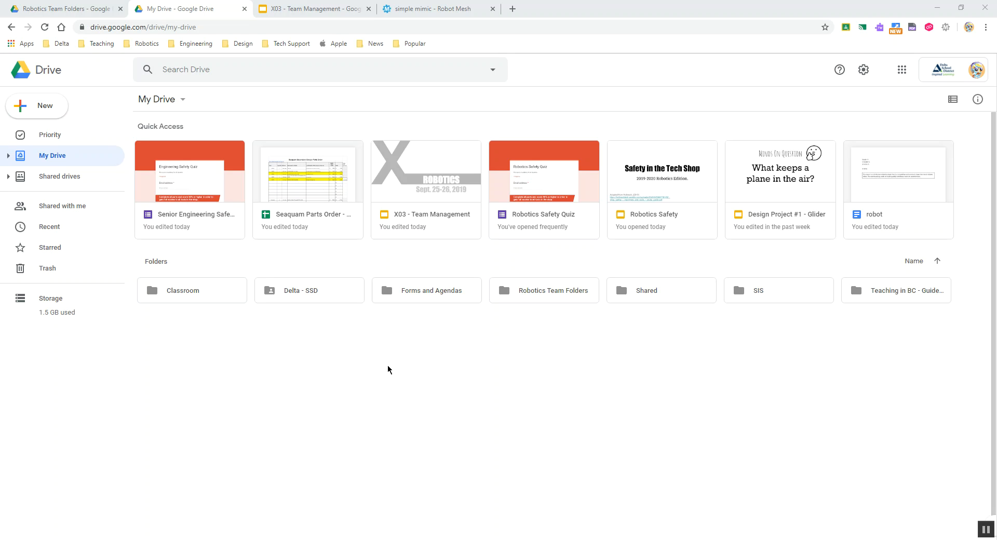
Look inside the existing 9181X folder in Robotics Team Folders, then return to My Drive
{"action": "double_click", "coordinate": [515, 294]}
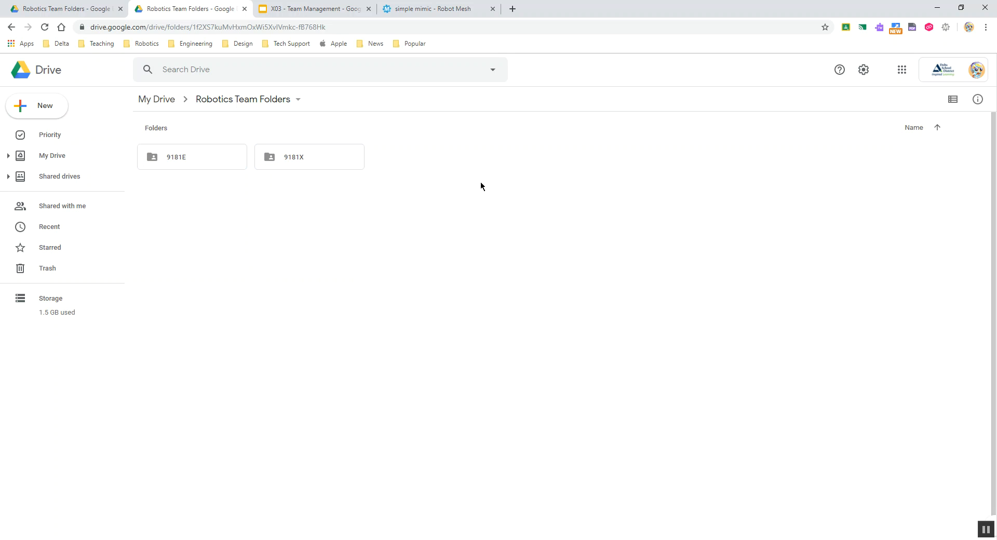
{"action": "double_click", "coordinate": [273, 163]}
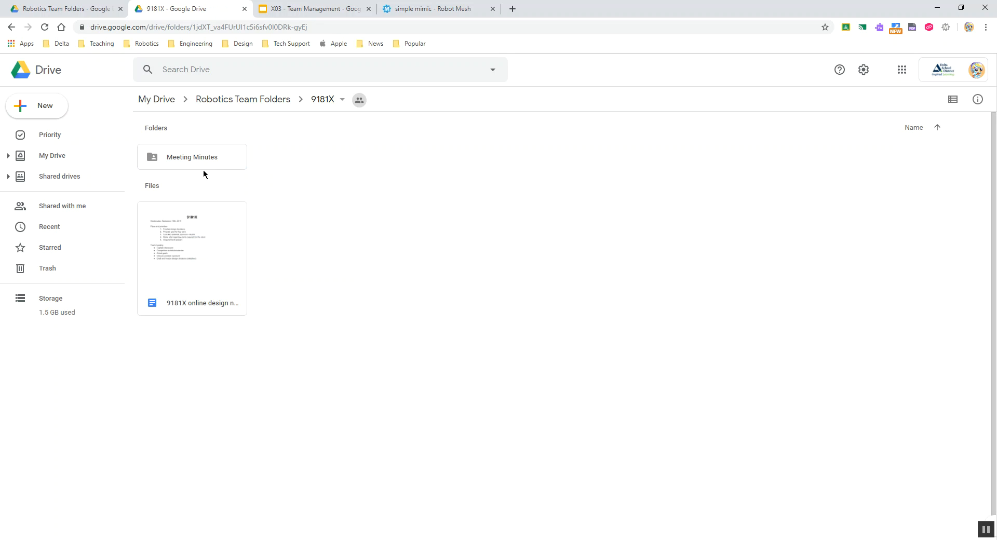
{"action": "left_click", "coordinate": [240, 103]}
{"action": "left_click", "coordinate": [156, 100]}
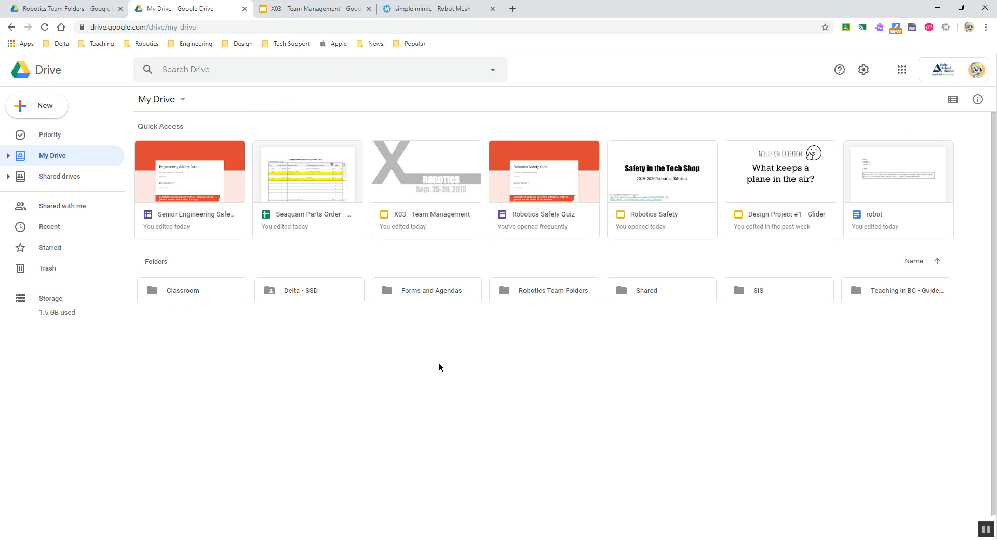
Create a new folder named 9181 B in the My Drive root and open it
{"action": "right_click", "coordinate": [393, 357]}
{"action": "right_click", "coordinate": [688, 356]}
{"action": "right_click", "coordinate": [325, 386]}
{"action": "right_click", "coordinate": [597, 371]}
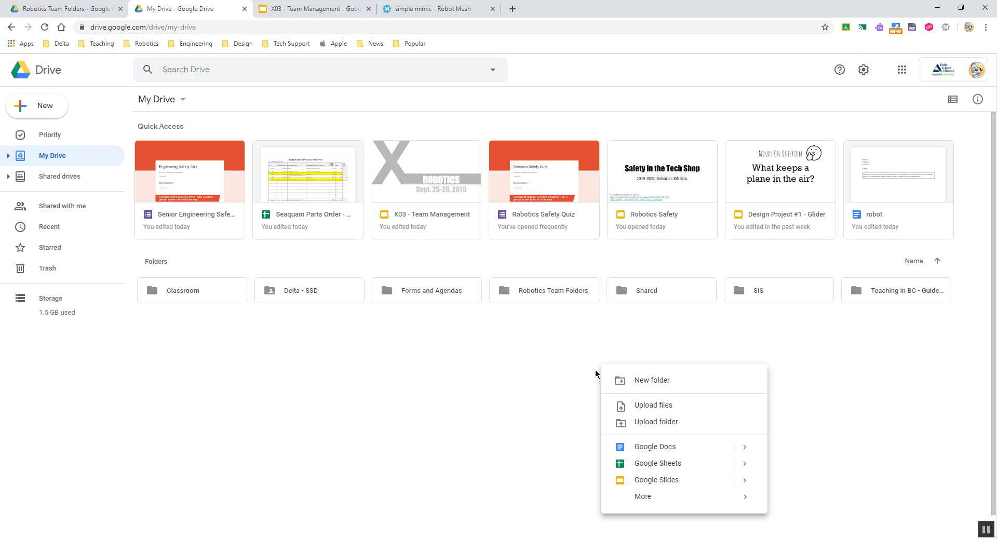
{"action": "left_click", "coordinate": [339, 366]}
{"action": "right_click", "coordinate": [375, 357]}
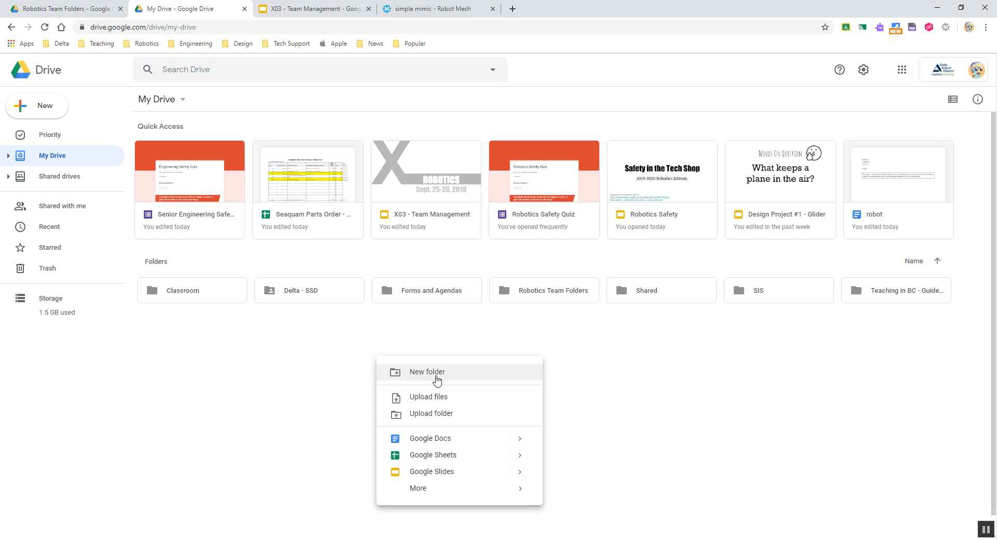
{"action": "left_click", "coordinate": [427, 380]}
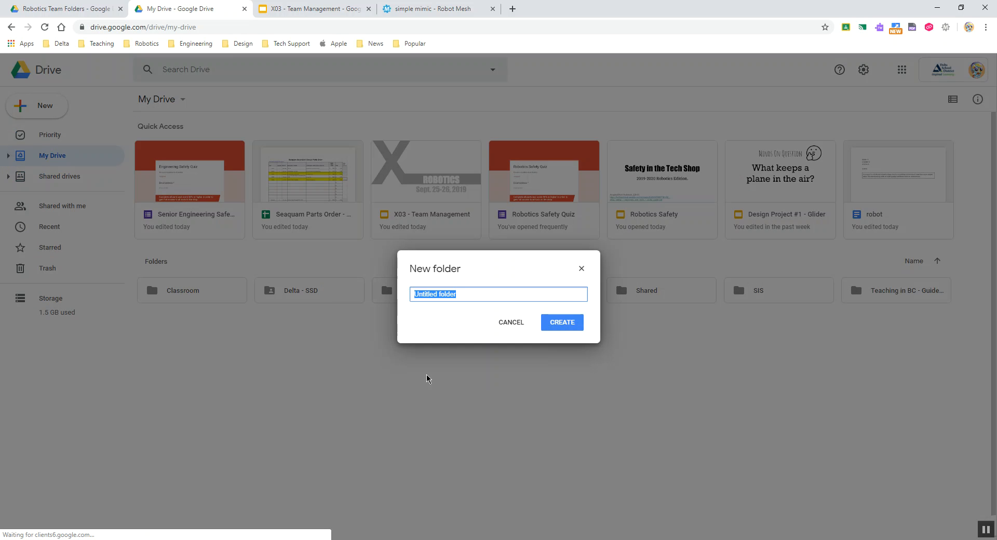
{"action": "type", "text": "9181"}
{"action": "key", "text": "Return"}
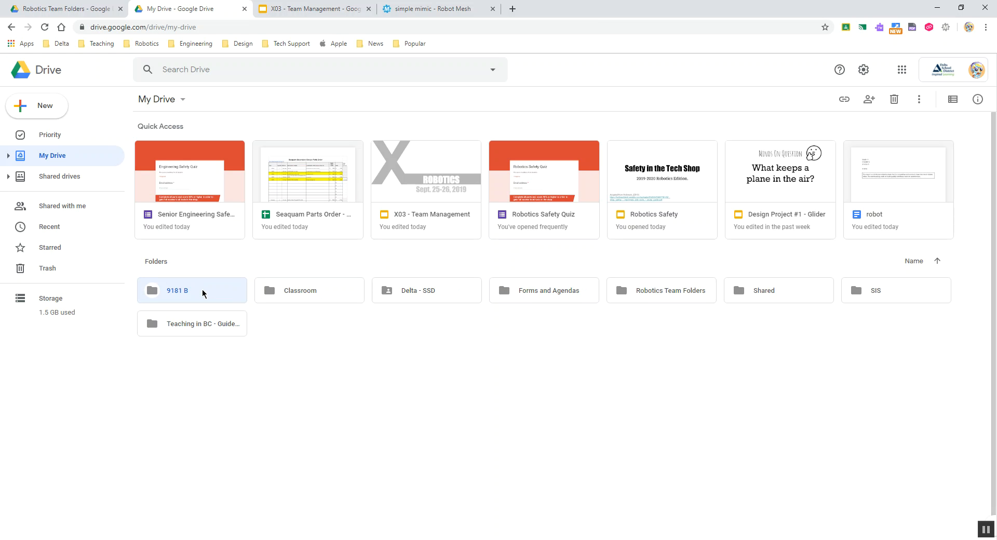
{"action": "double_click", "coordinate": [201, 291]}
Add three subfolders to 9181 B: Meetings, Code and Design
{"action": "right_click", "coordinate": [258, 193]}
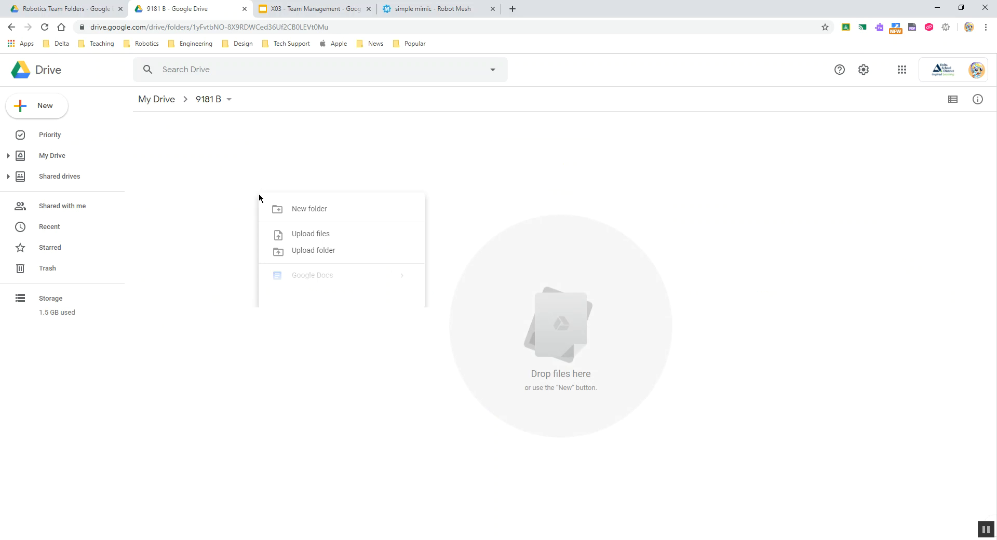
{"action": "left_click", "coordinate": [304, 210]}
{"action": "type", "text": "Meetings"}
{"action": "key", "text": "Return"}
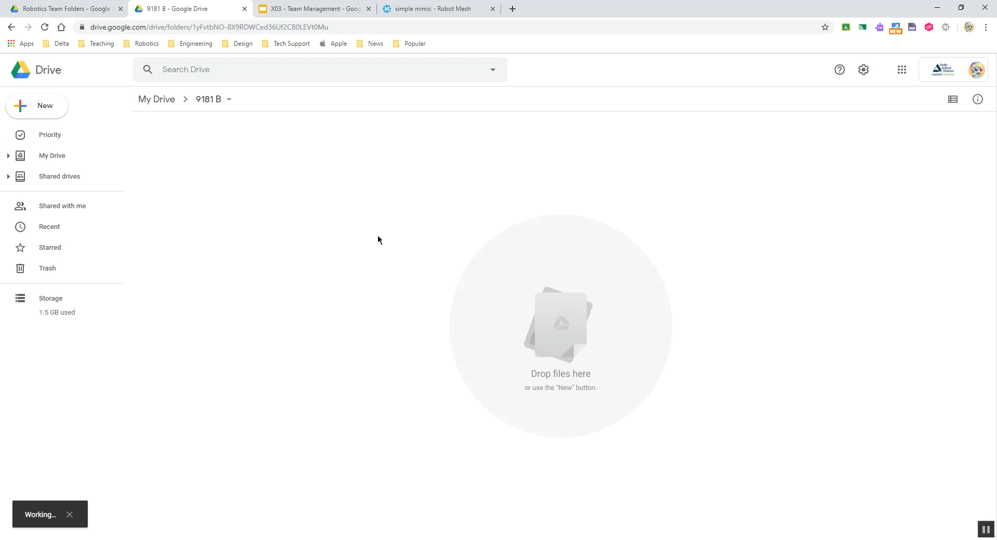
{"action": "right_click", "coordinate": [344, 226]}
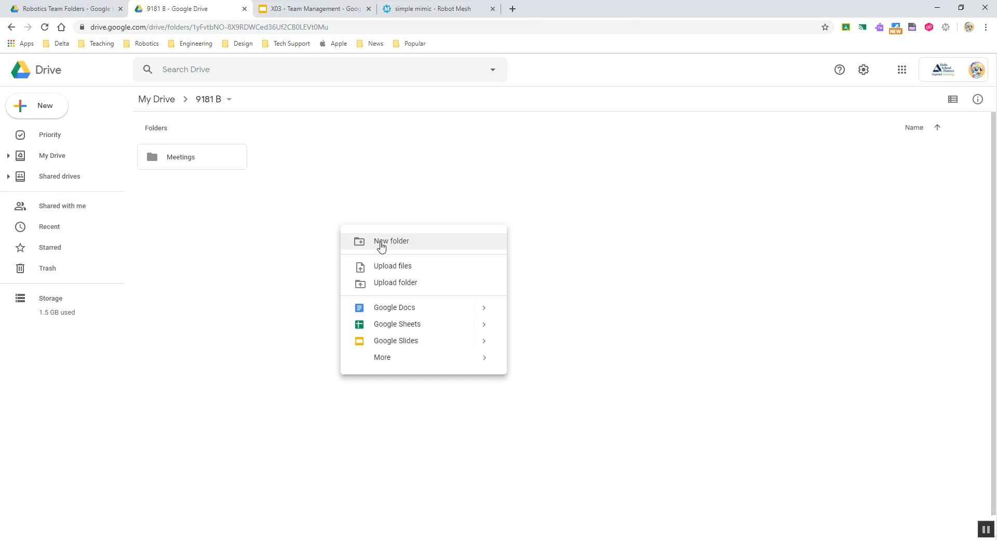
{"action": "left_click", "coordinate": [380, 243]}
{"action": "type", "text": "Code"}
{"action": "key", "text": "Return"}
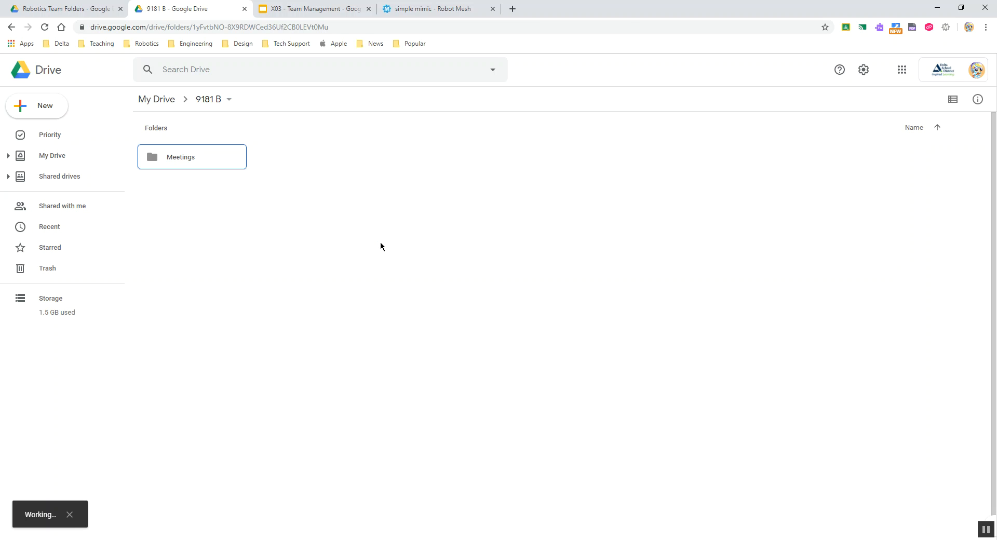
{"action": "right_click", "coordinate": [338, 255]}
{"action": "left_click", "coordinate": [397, 270]}
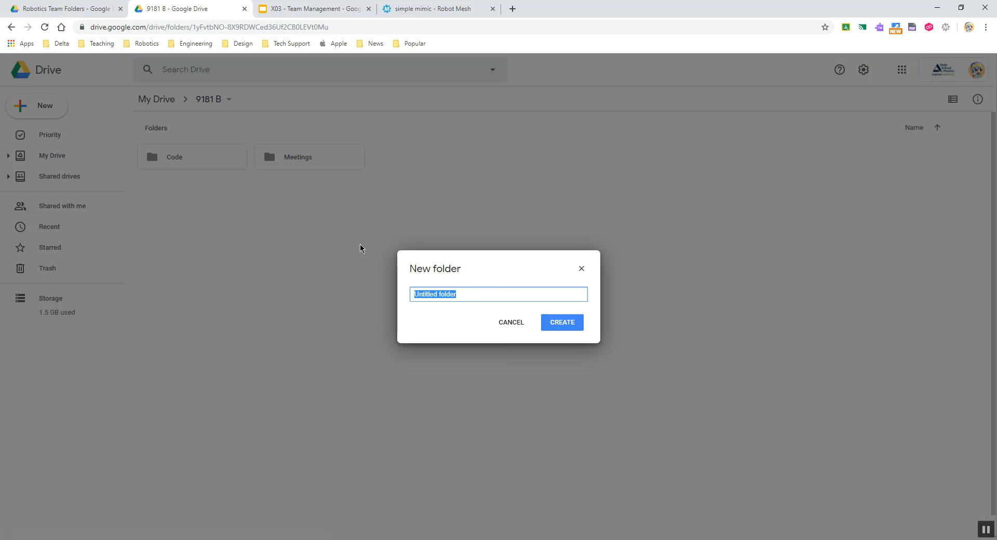
{"action": "type", "text": "Design"}
{"action": "key", "text": "Return"}
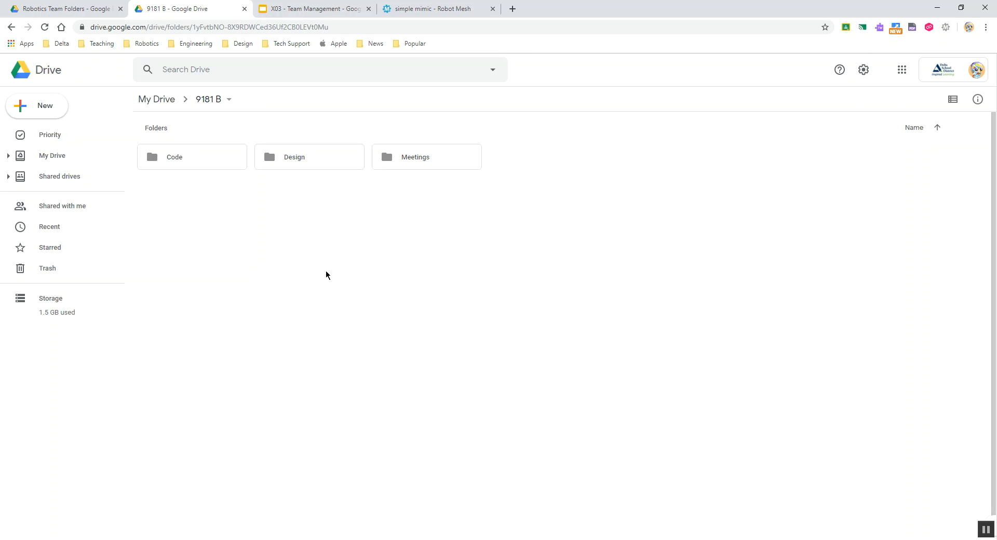
Share the 9181 B folder with a teammate as an editor and send the invitation
{"action": "left_click", "coordinate": [314, 163]}
{"action": "left_click", "coordinate": [329, 221]}
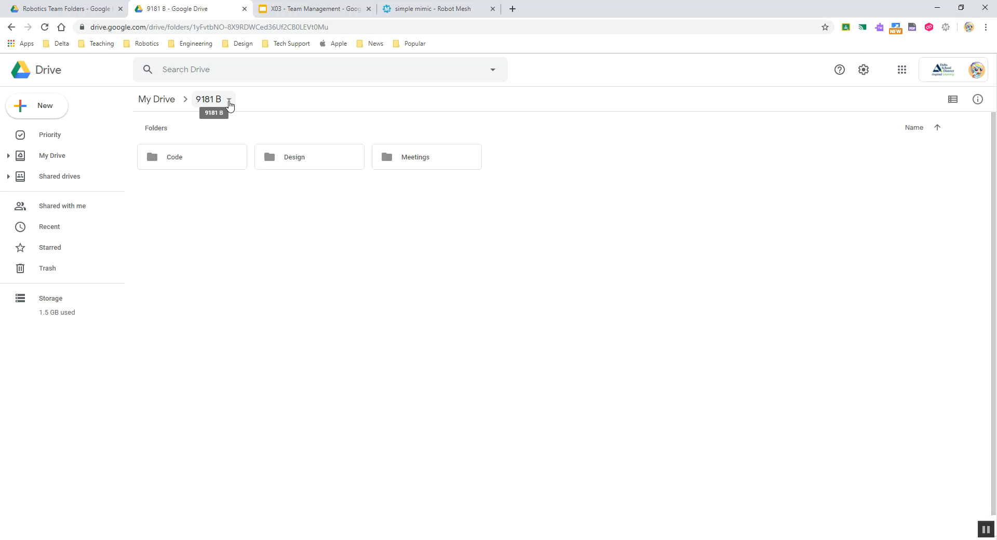
{"action": "left_click", "coordinate": [230, 104]}
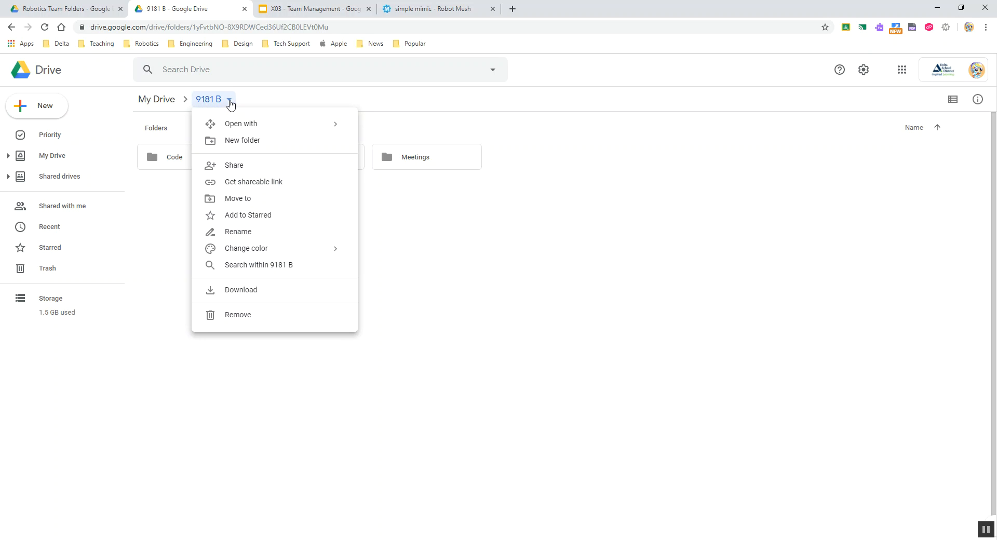
{"action": "left_click", "coordinate": [245, 172]}
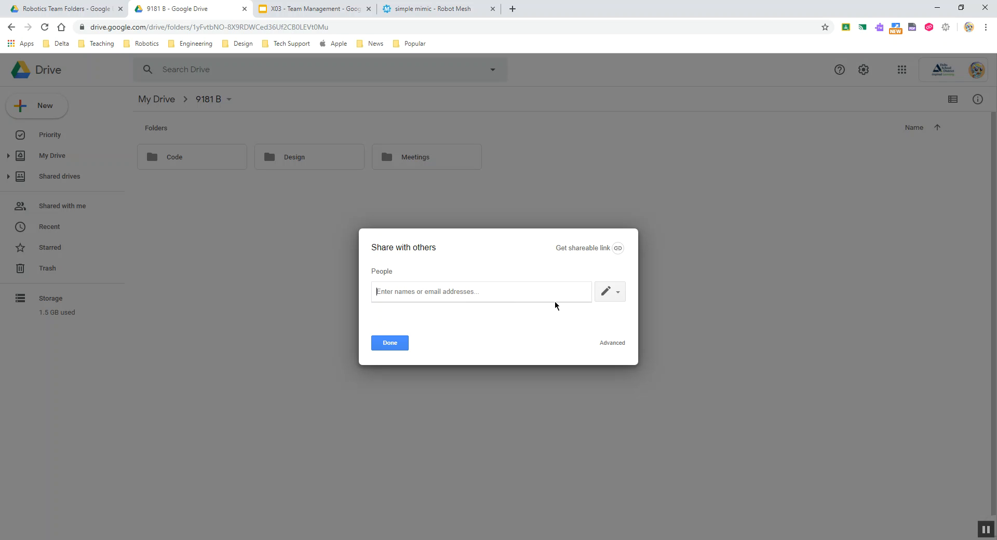
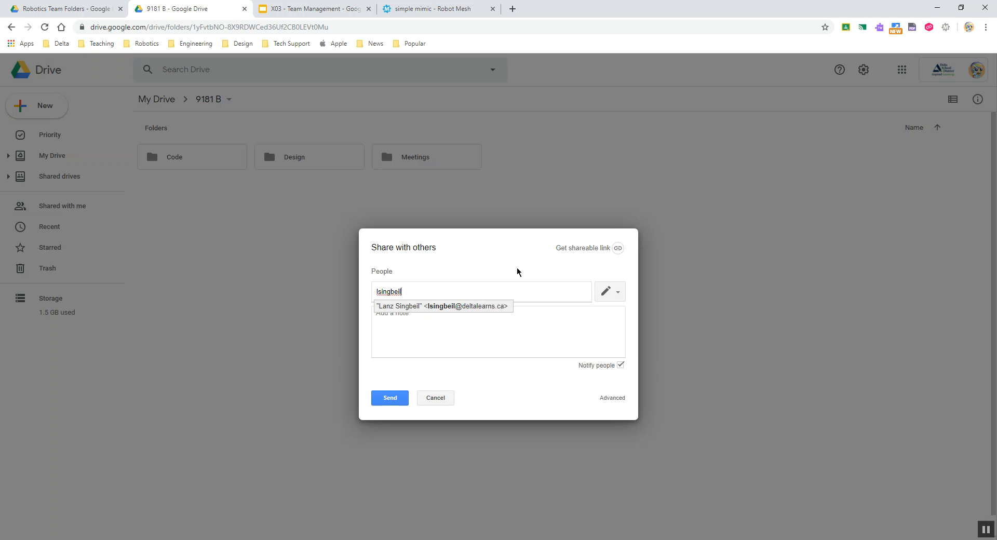
{"action": "left_click", "coordinate": [474, 308]}
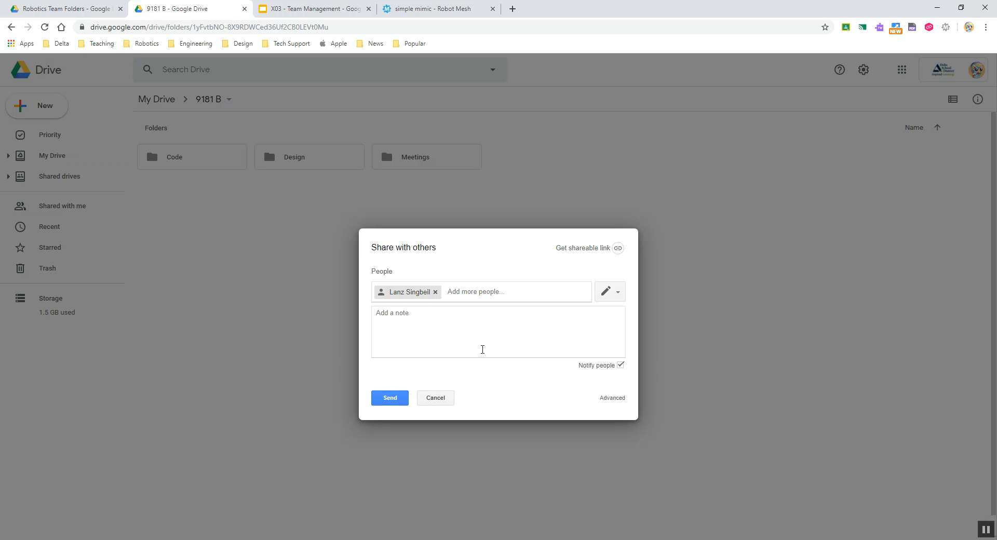
{"action": "left_click", "coordinate": [612, 295]}
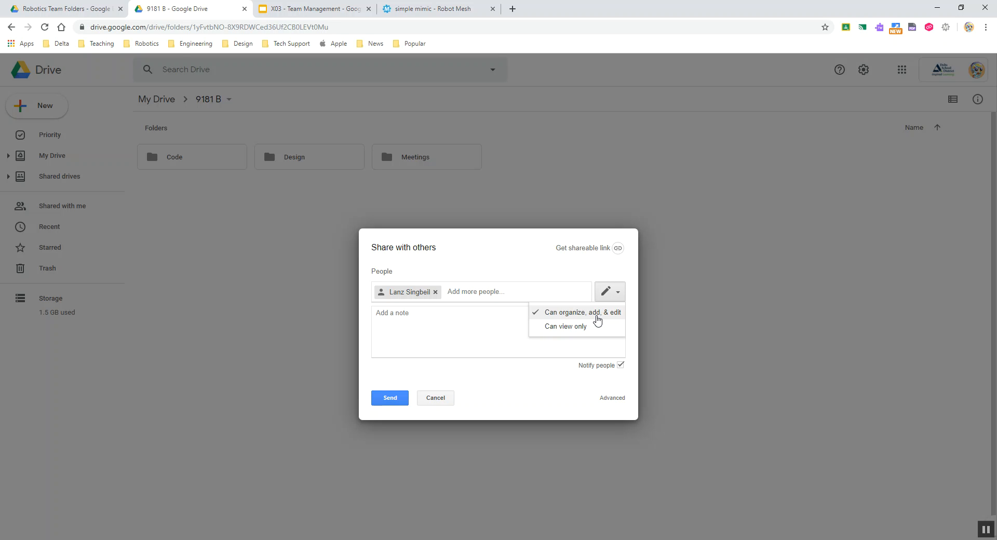
{"action": "left_click", "coordinate": [593, 312]}
{"action": "left_click", "coordinate": [390, 398]}
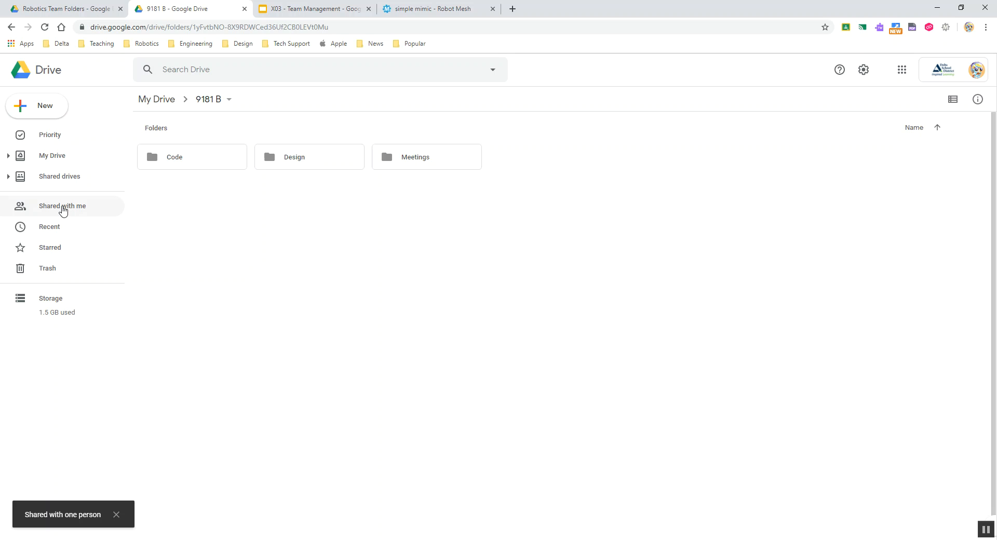
Find the 9181X folder under Shared with me to check its location, then return to My Drive
{"action": "left_click", "coordinate": [63, 210]}
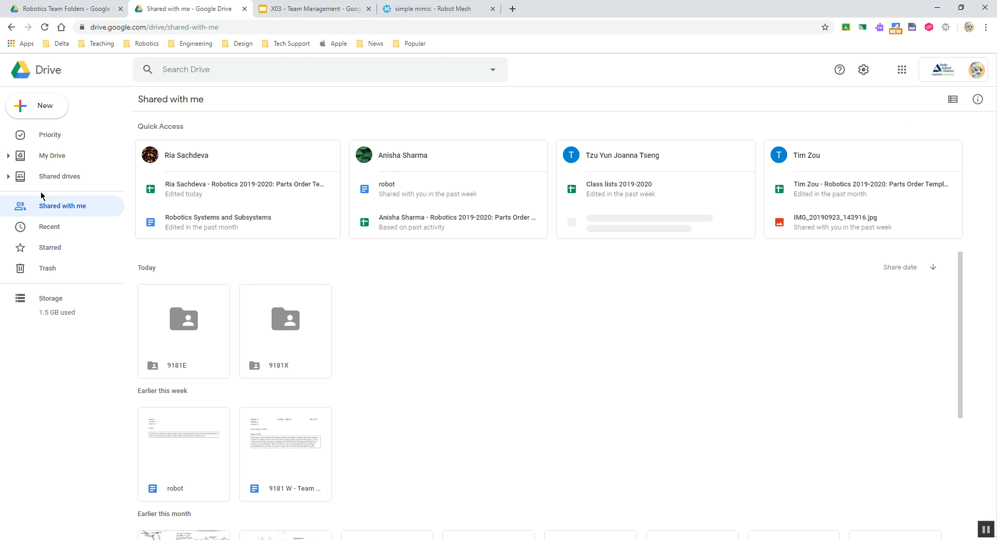
{"action": "scroll", "coordinate": [434, 340], "scroll_direction": "down", "scroll_amount": 2}
{"action": "scroll", "coordinate": [446, 341], "scroll_direction": "down", "scroll_amount": 2}
{"action": "scroll", "coordinate": [439, 325], "scroll_direction": "up", "scroll_amount": 5}
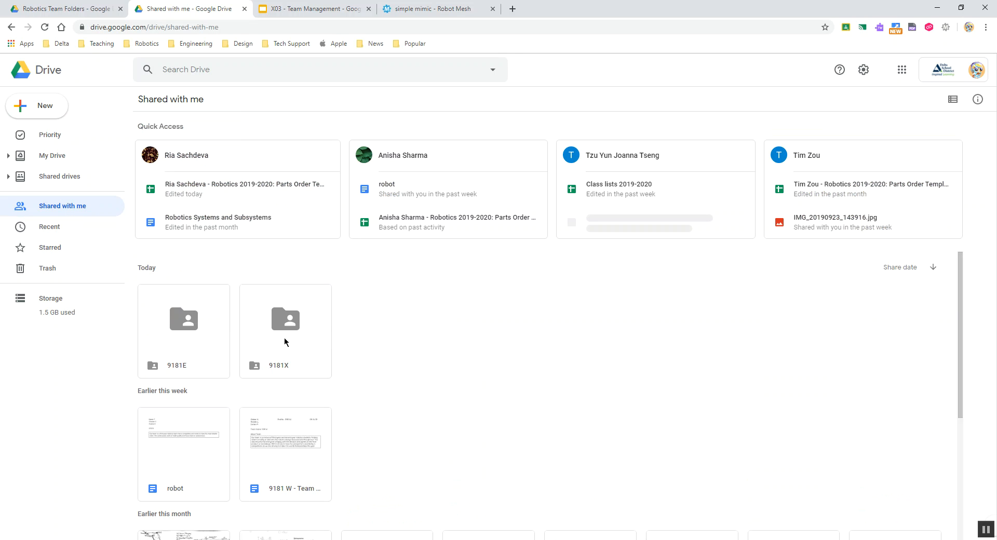
{"action": "left_click", "coordinate": [289, 344]}
{"action": "right_click", "coordinate": [277, 329]}
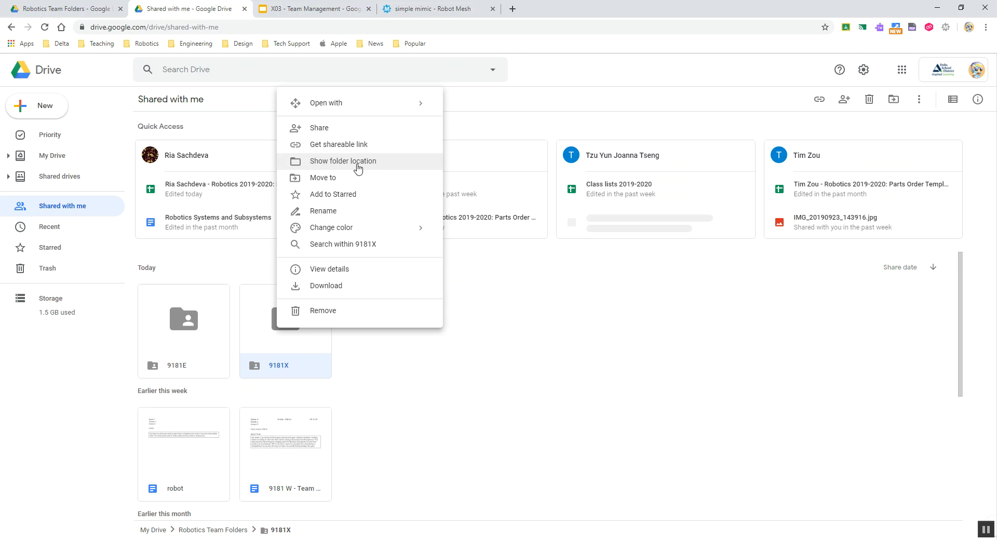
{"action": "left_click", "coordinate": [55, 162]}
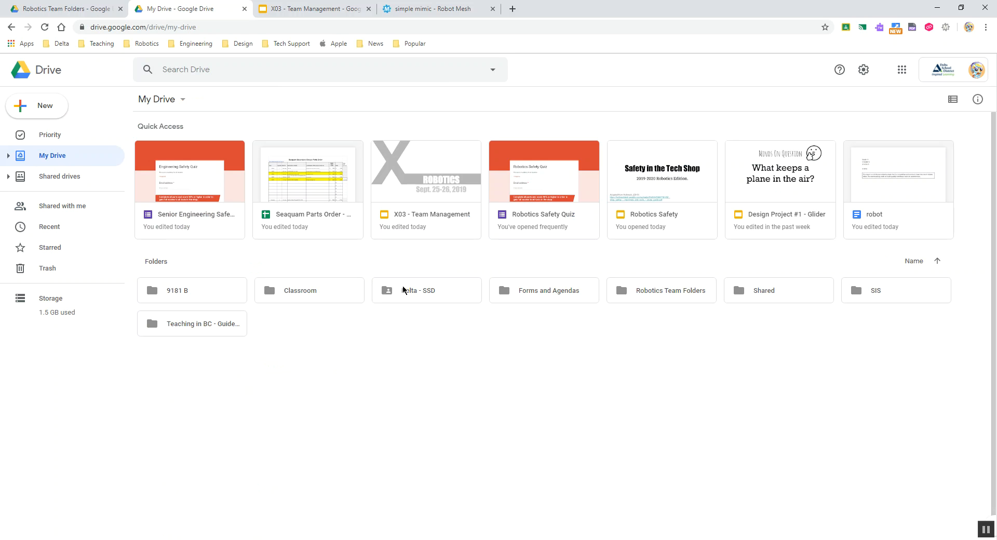
Move 9181 B into Robotics Team Folders and open that folder
{"action": "left_click", "coordinate": [185, 294]}
{"action": "left_click_drag", "start_coordinate": [187, 296], "coordinate": [673, 303]}
{"action": "double_click", "coordinate": [531, 294]}
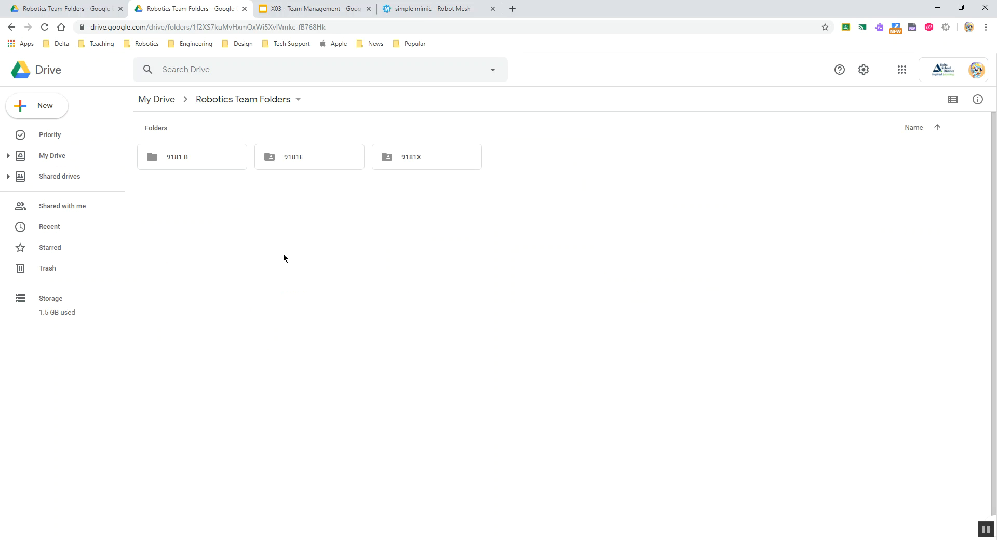
Open 9181 B's Meetings subfolder, checking the Team Management slides for reference
{"action": "left_click", "coordinate": [192, 164]}
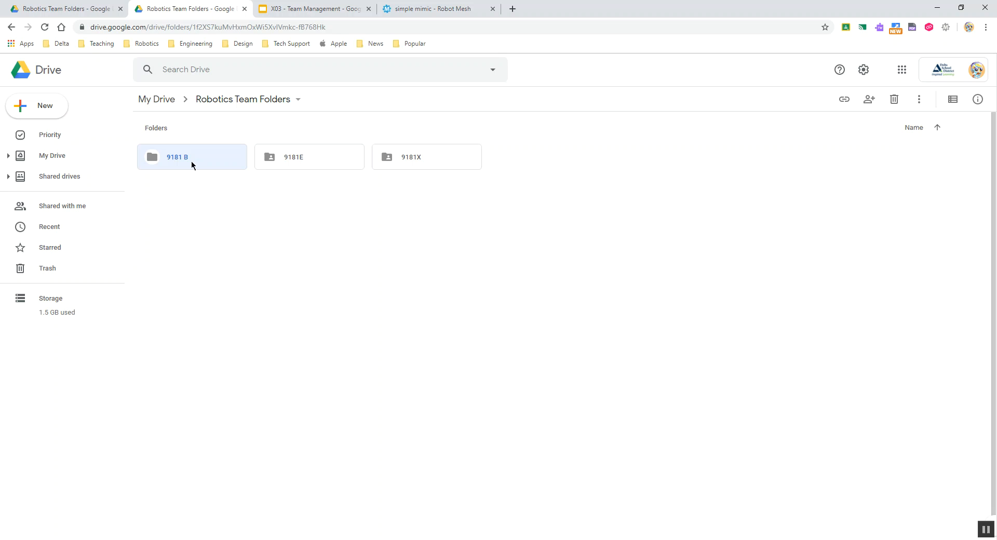
{"action": "double_click", "coordinate": [194, 156]}
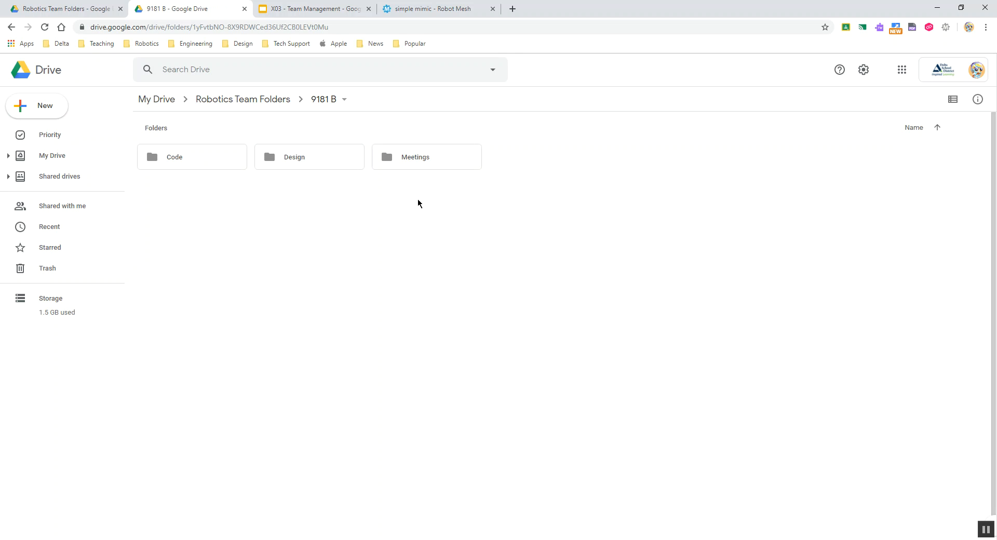
{"action": "double_click", "coordinate": [421, 160]}
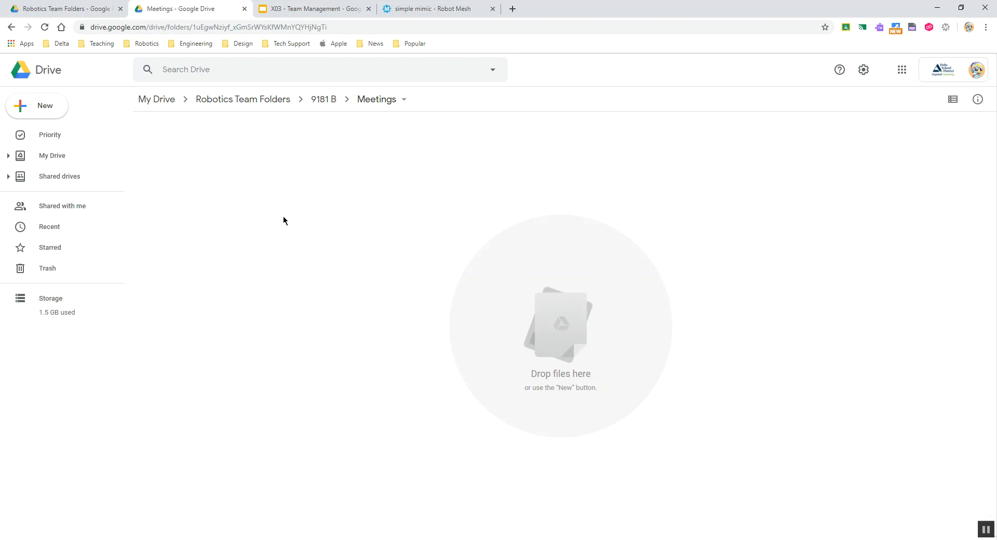
{"action": "left_click", "coordinate": [292, 9]}
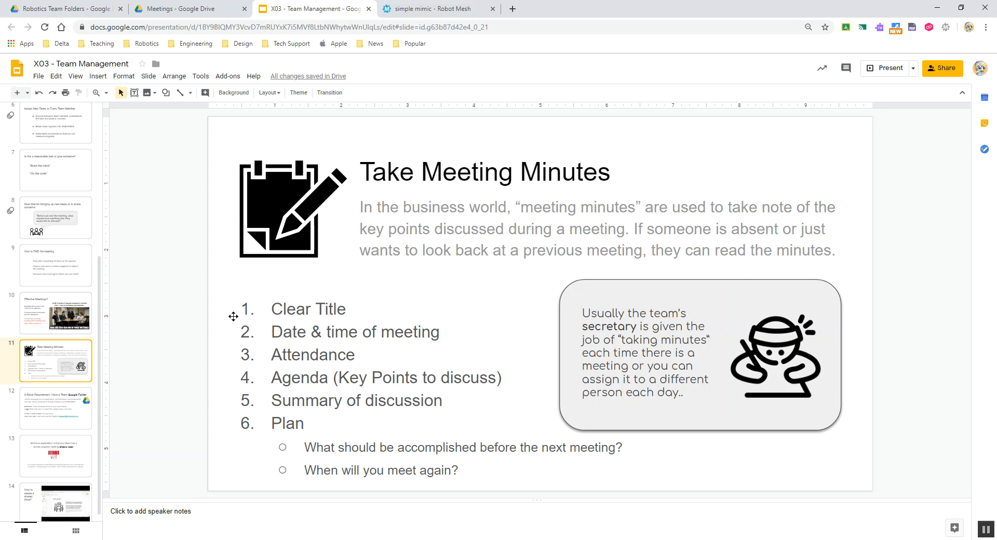
{"action": "left_click", "coordinate": [197, 7]}
Create a new blank Google Doc inside the Meetings folder
{"action": "right_click", "coordinate": [346, 262]}
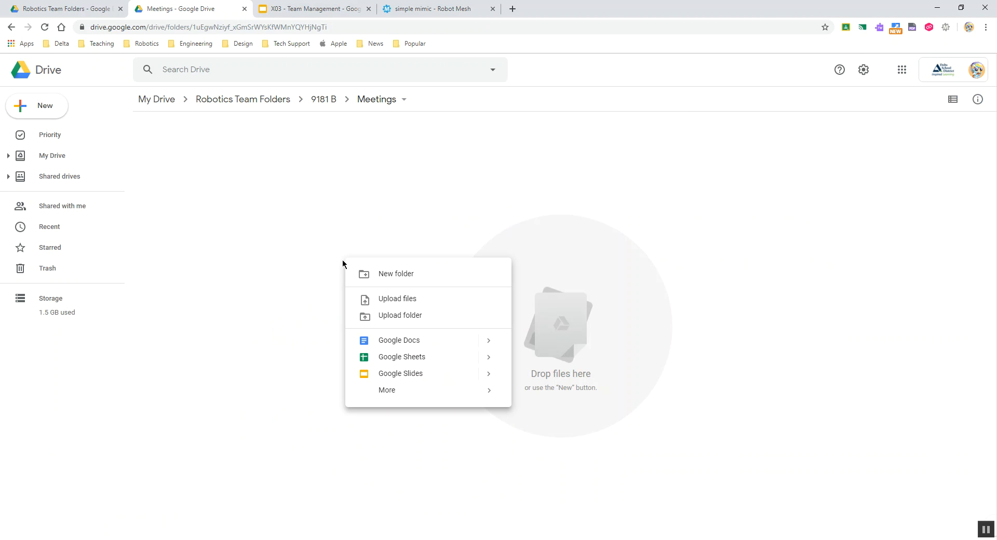
{"action": "left_click", "coordinate": [395, 340]}
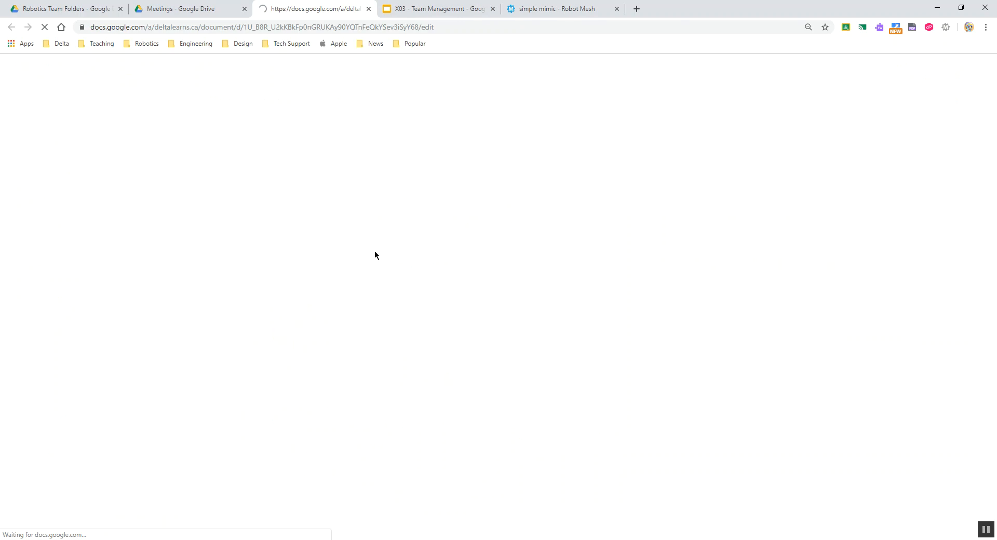
{"action": "left_click", "coordinate": [423, 14]}
{"action": "left_click", "coordinate": [324, 7]}
Title the document '9181 B Team Meeting Sept. 25'
{"action": "left_click", "coordinate": [108, 65]}
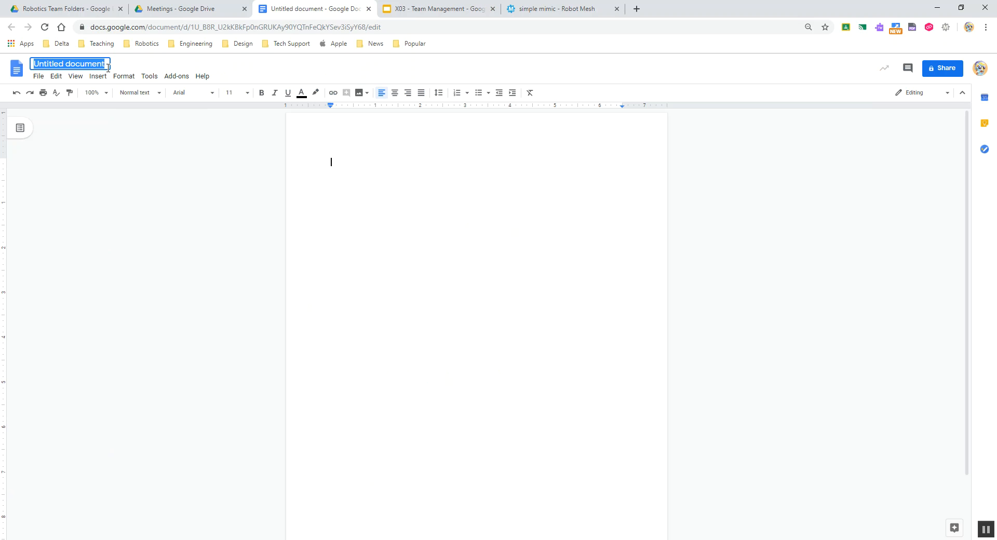
{"action": "type", "text": "9181B"}
{"action": "key", "text": "BackSpace"}
{"action": "type", "text": "B TeamMe"}
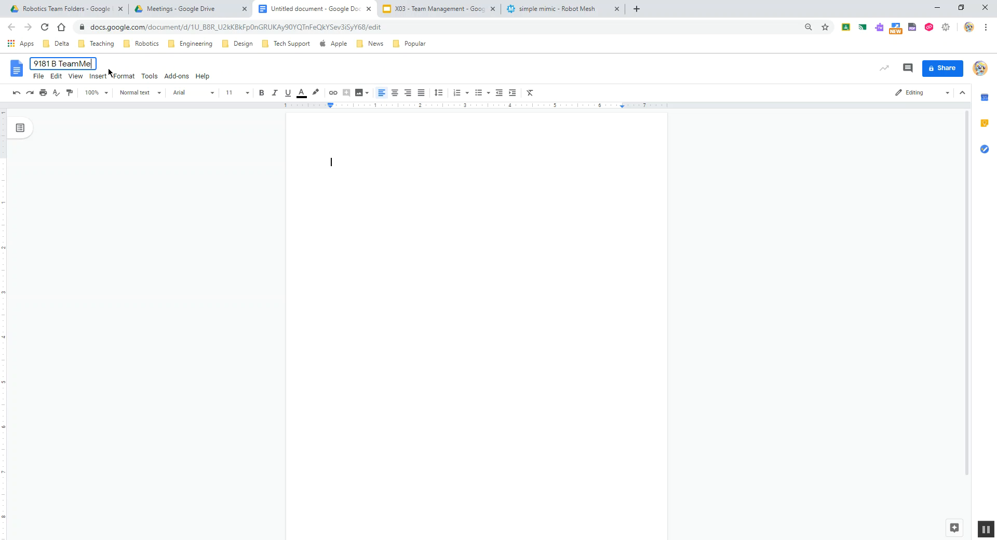
{"action": "key", "text": "BackSpace"}
{"action": "key", "text": "BackSpace"}
{"action": "type", "text": "Meeting Sept."}
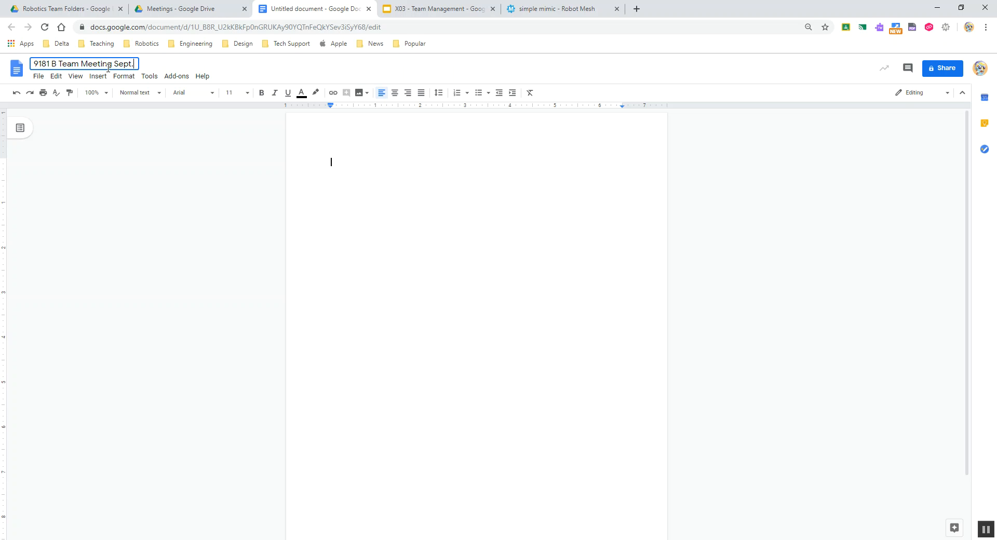
{"action": "type", "text": " 25"}
{"action": "key", "text": "Return"}
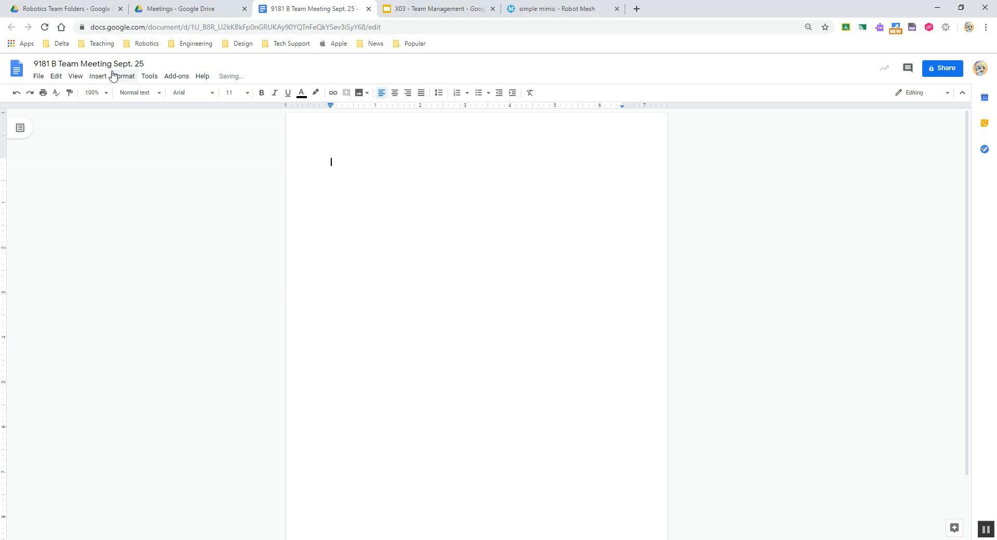
On the Take Meeting Minutes slide, highlight checklist items like Agenda and Summary of discussion
{"action": "left_click", "coordinate": [429, 8]}
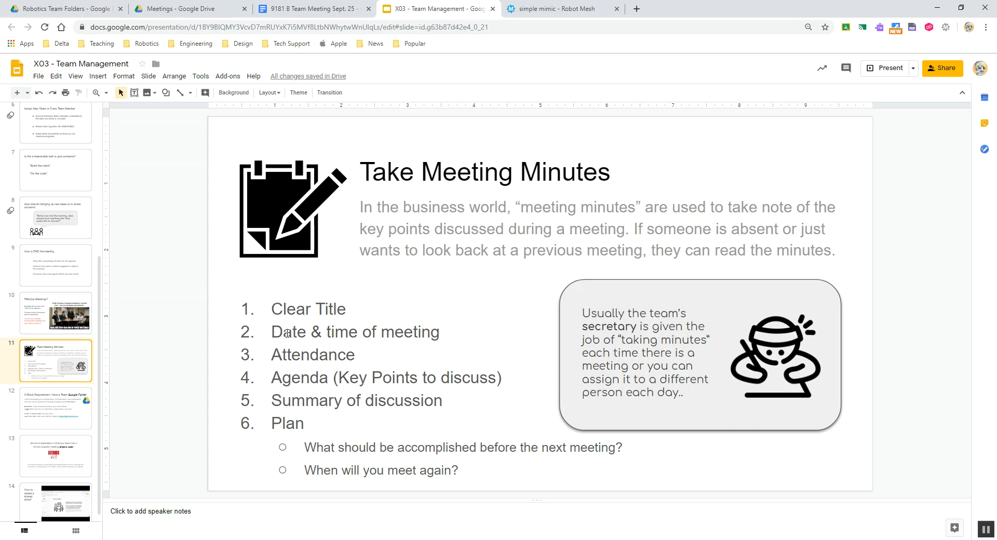
{"action": "left_click_drag", "start_coordinate": [269, 331], "coordinate": [488, 490]}
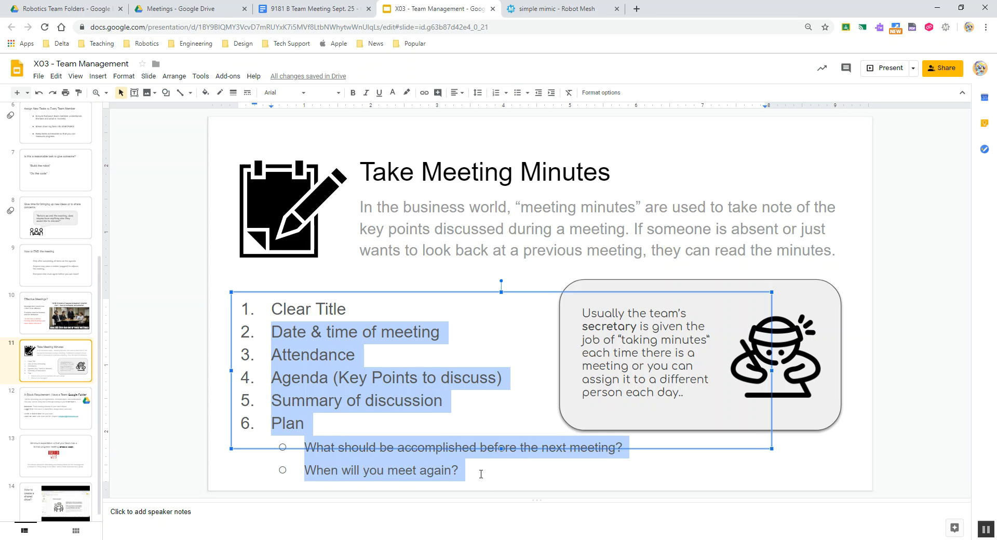
{"action": "left_click", "coordinate": [480, 473]}
{"action": "left_click", "coordinate": [297, 328]}
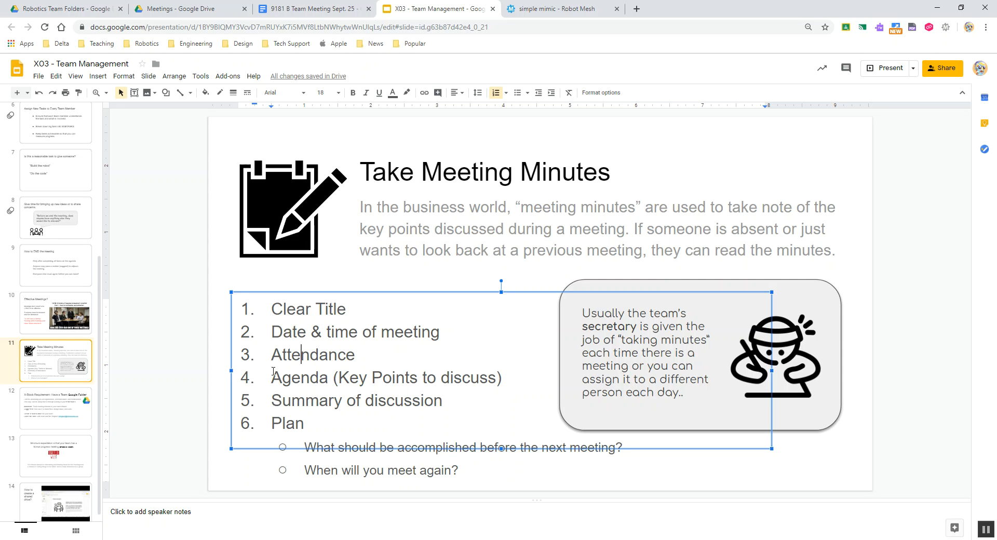
{"action": "left_click_drag", "start_coordinate": [271, 377], "coordinate": [508, 378]}
{"action": "left_click", "coordinate": [508, 377]}
{"action": "left_click_drag", "start_coordinate": [279, 401], "coordinate": [305, 424]}
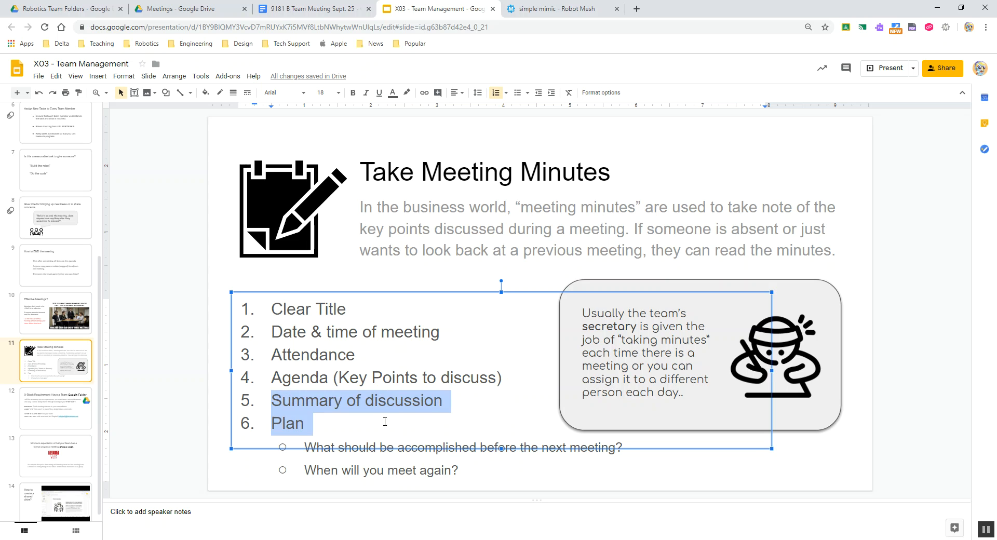